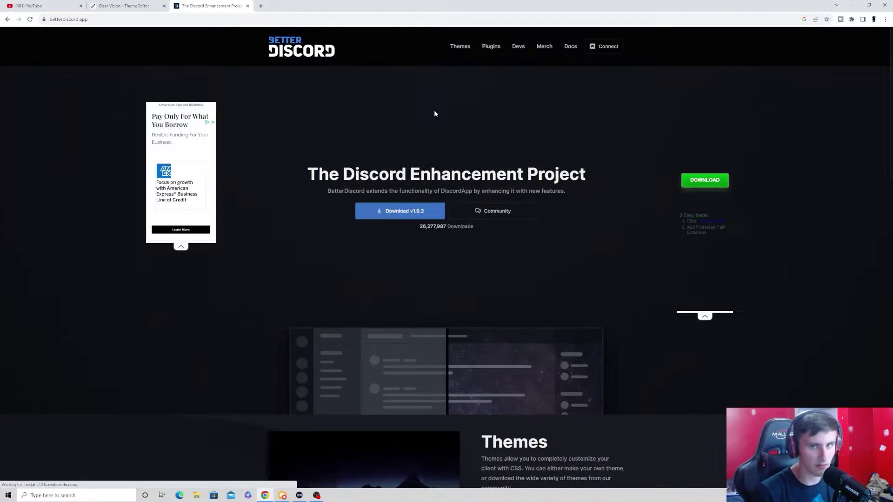
Download BetterDiscord v1.9.3 and install it for Discord Canary, accepting the license agreement.
left_click(391, 212)
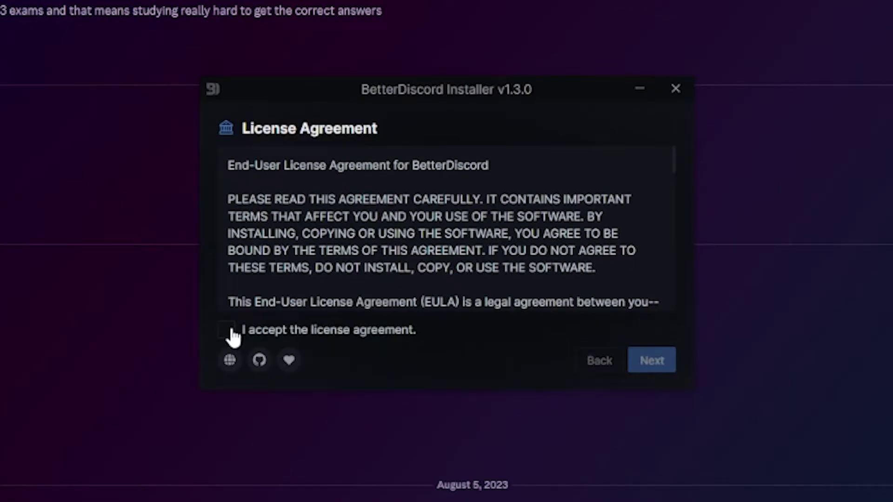
left_click(230, 333)
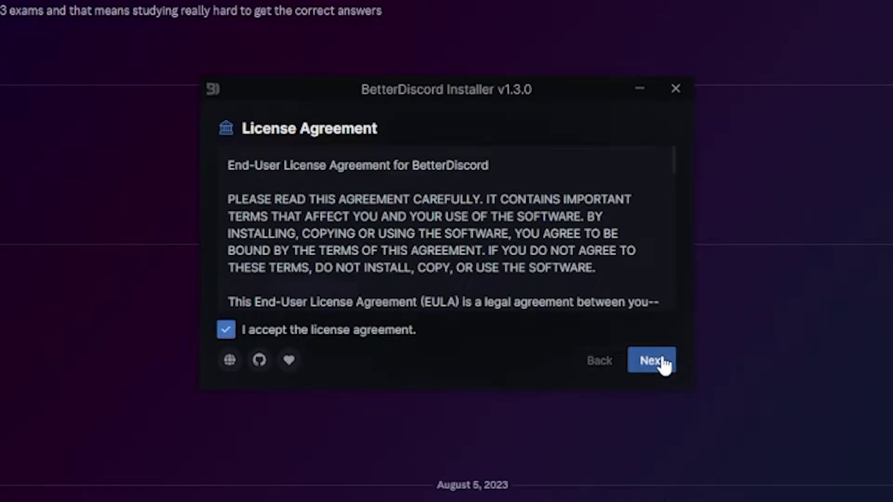
left_click(658, 362)
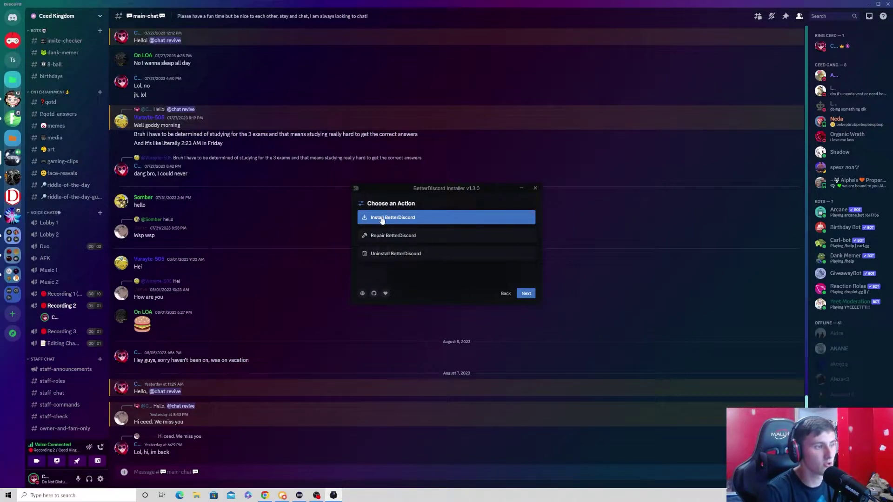
left_click(531, 296)
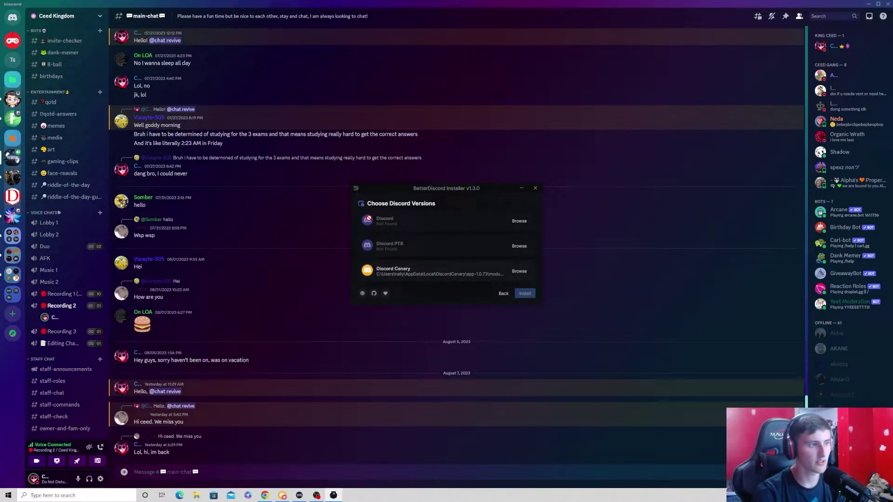
left_click(408, 273)
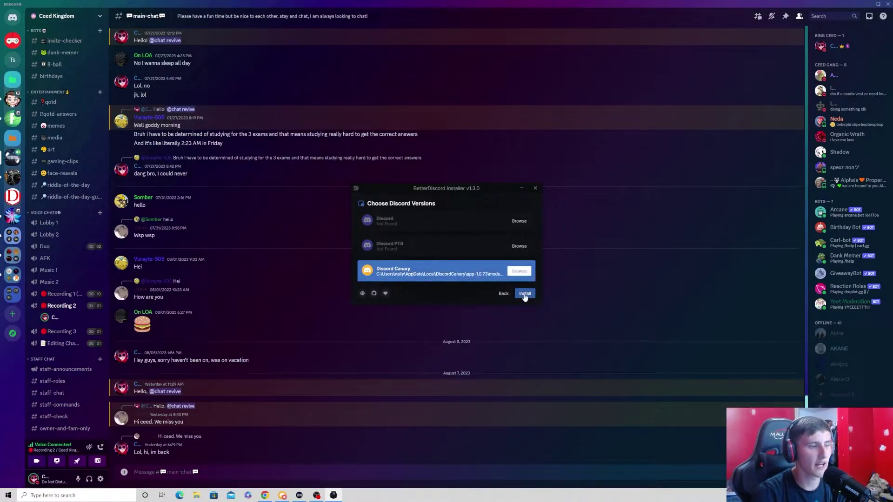
left_click(525, 294)
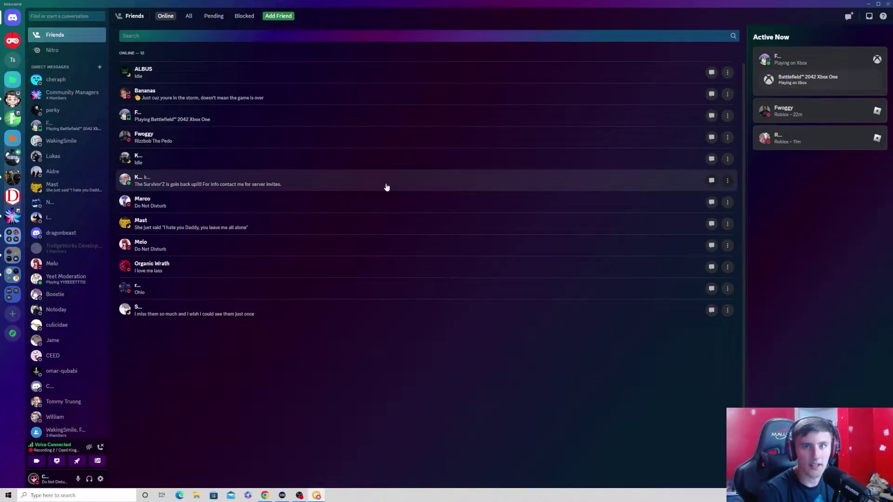
Look through the BetterDiscord plugins and themes sections in Discord's user settings.
left_click(99, 480)
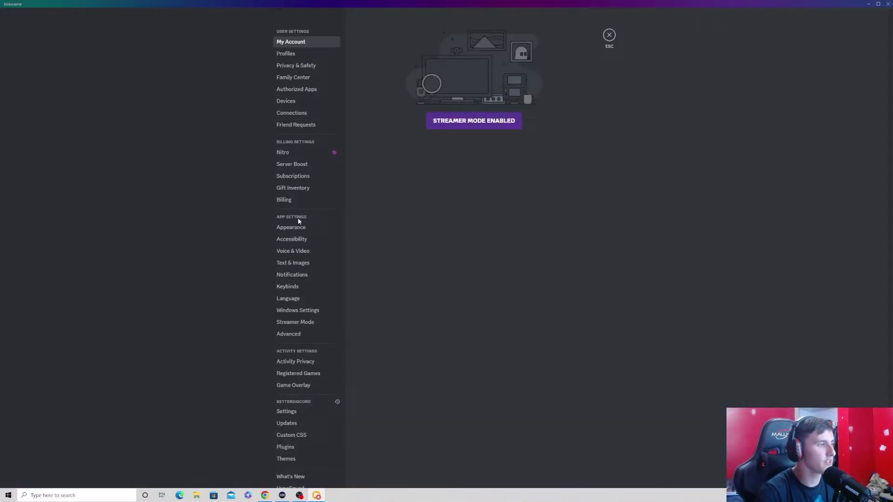
scroll(287, 359, "down", 2)
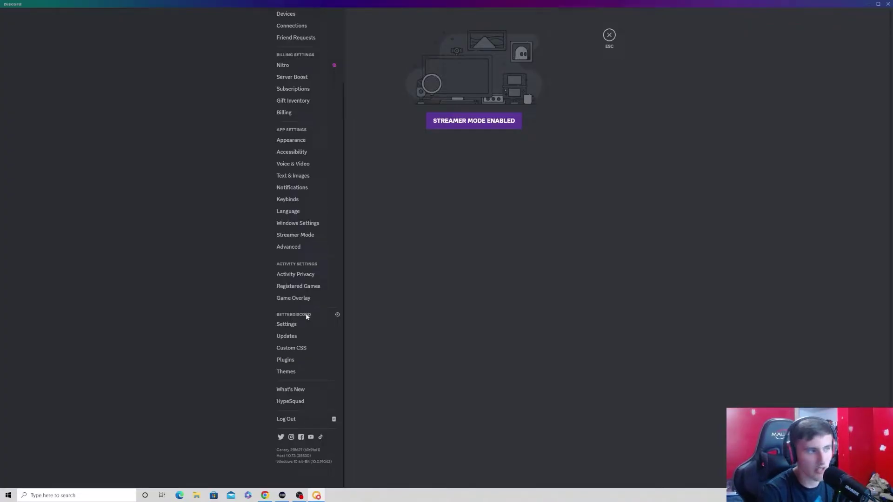
left_click(284, 360)
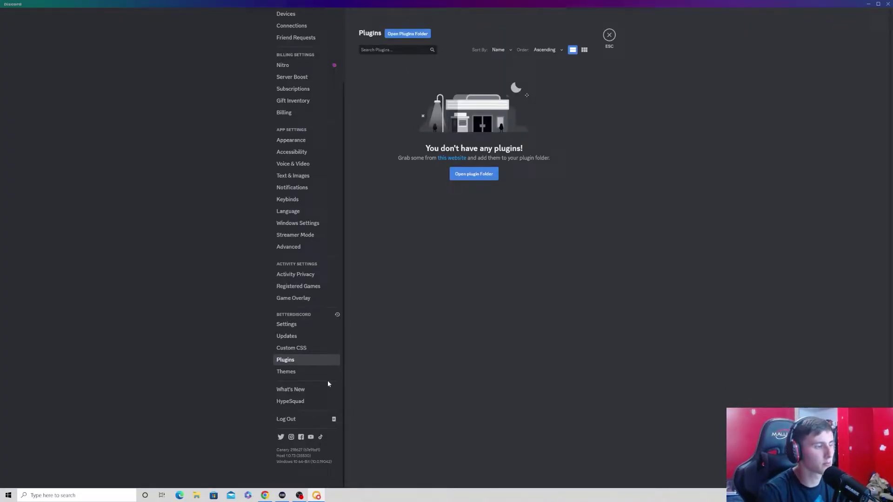
left_click(296, 373)
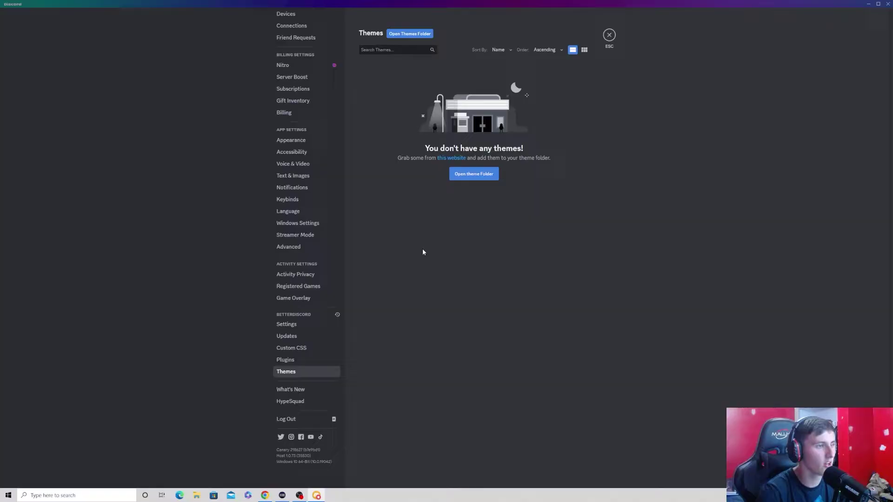
left_click(295, 362)
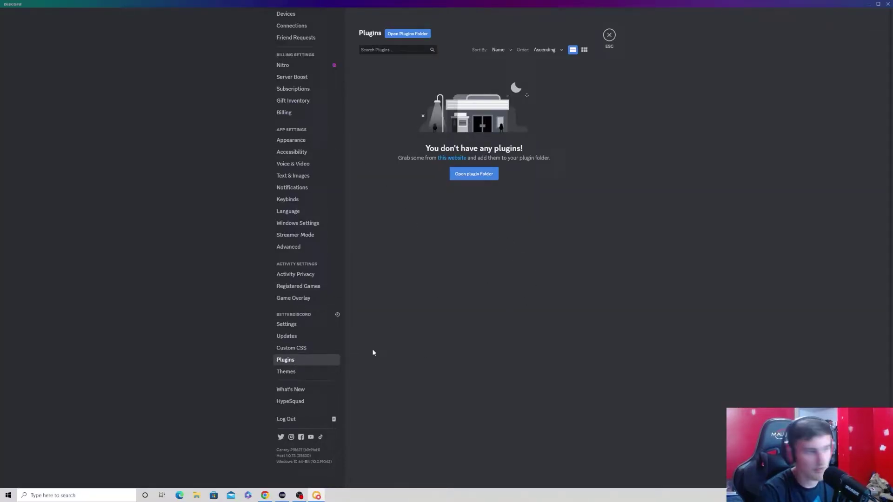
left_click(295, 372)
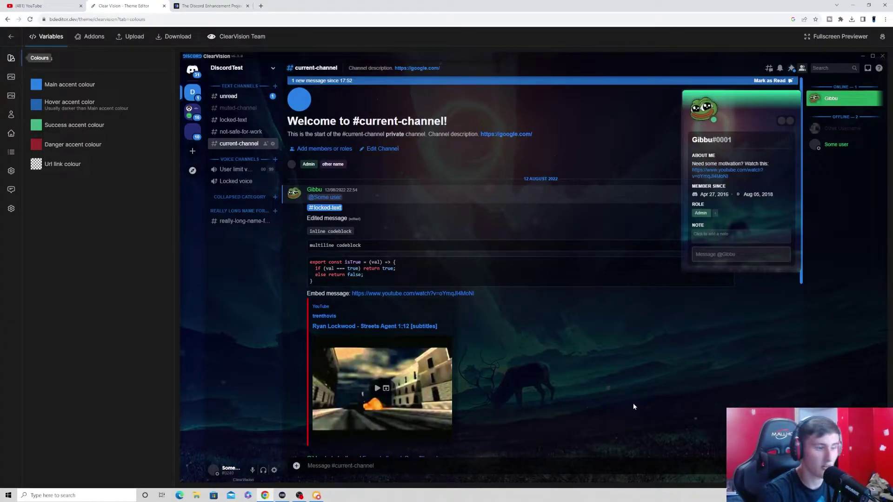
left_click(260, 6)
key("ctrl+w")
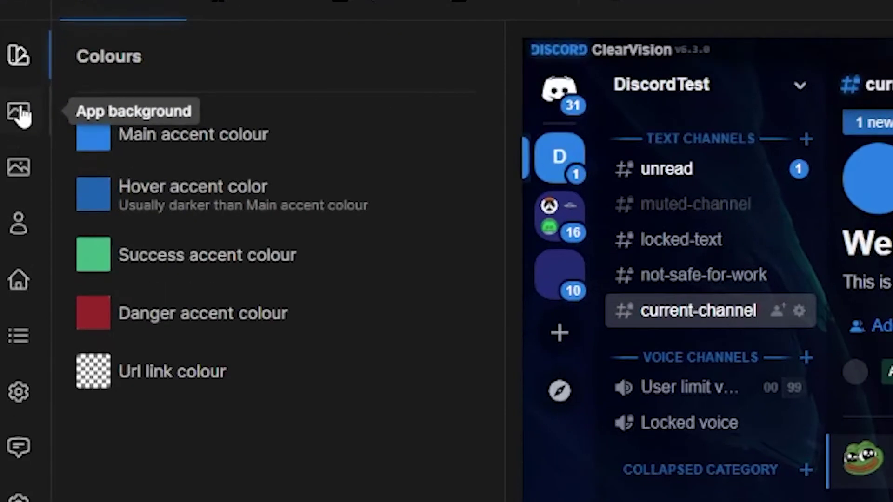
Set the ClearVision theme's app background to the K logo image from a computer file, uploaded through Imgur.com.
left_click(20, 117)
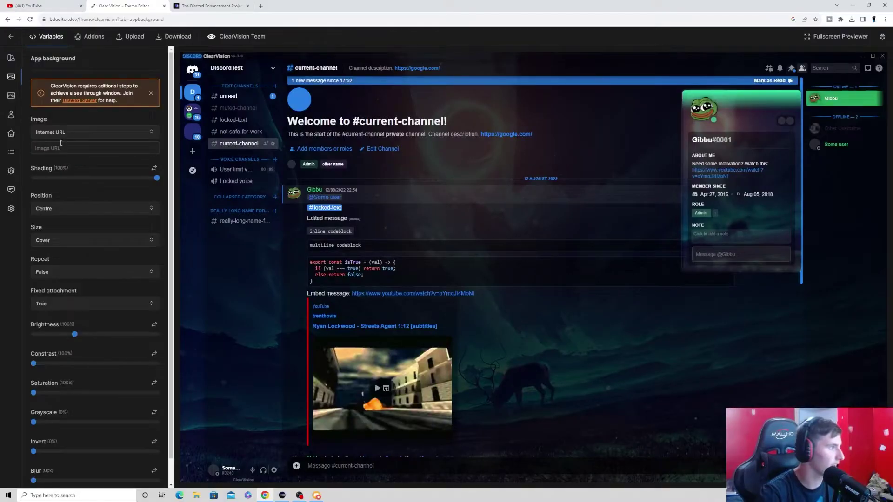
scroll(58, 182, "down", 1)
left_click(47, 104)
left_click(46, 105)
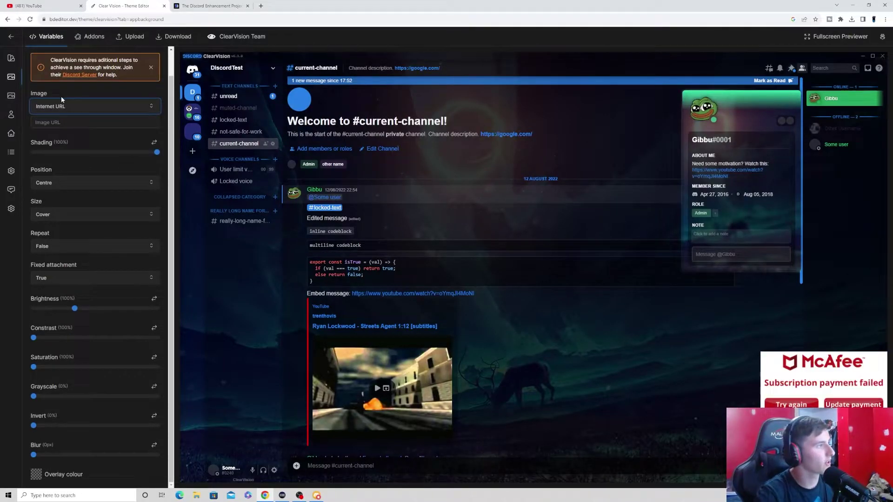
left_click(90, 110)
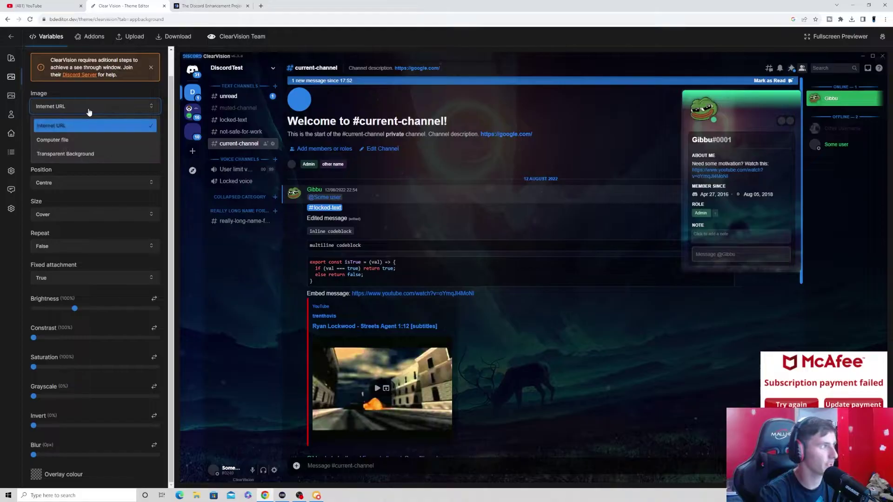
left_click(55, 140)
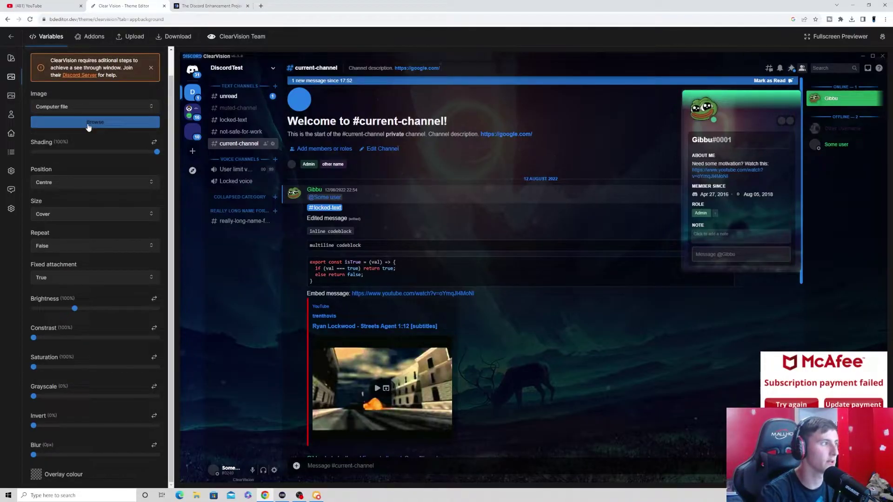
left_click(93, 123)
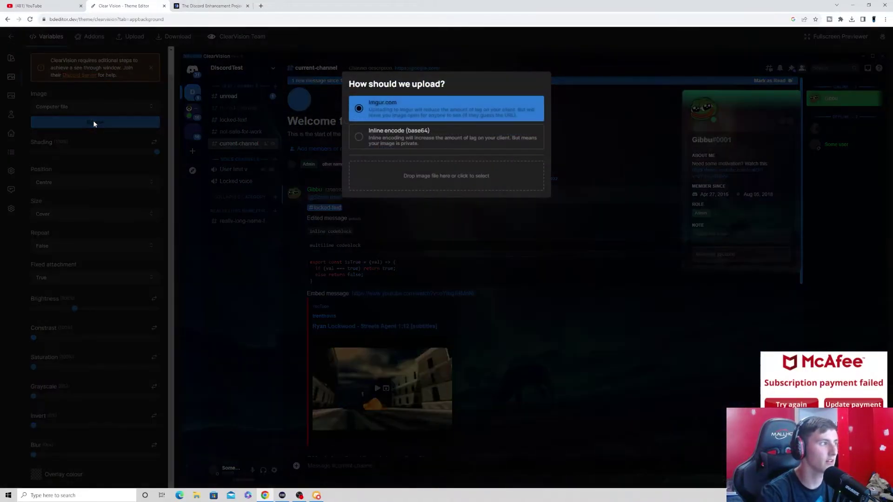
left_click(379, 118)
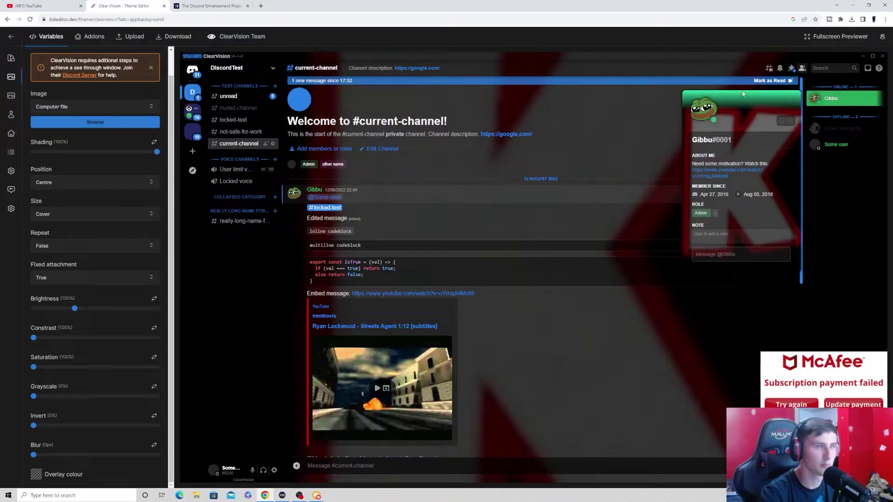
Check the image source options for the theme's user popout.
left_click(759, 108)
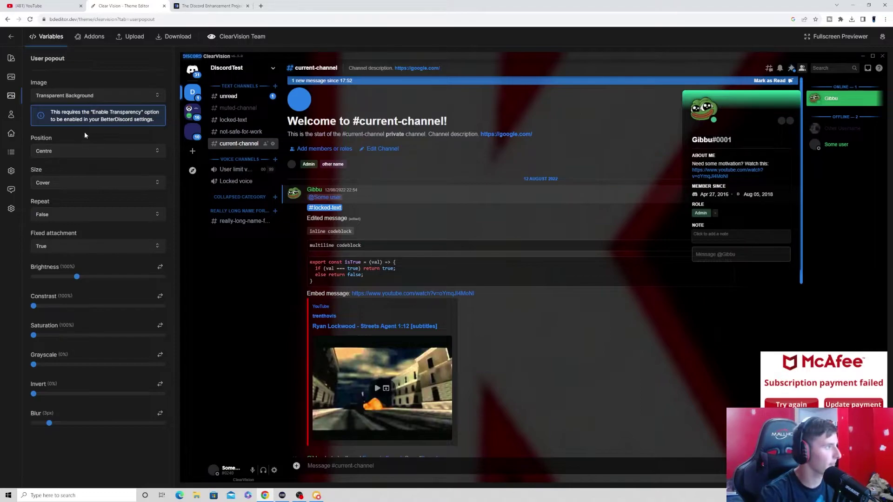
left_click(64, 96)
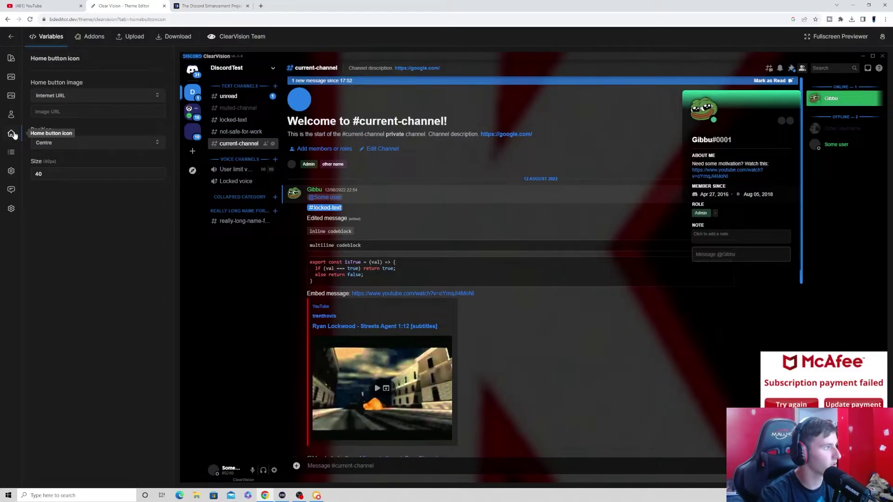
Set the home button image to the computer file Kraken Logo.jpg.
left_click(110, 94)
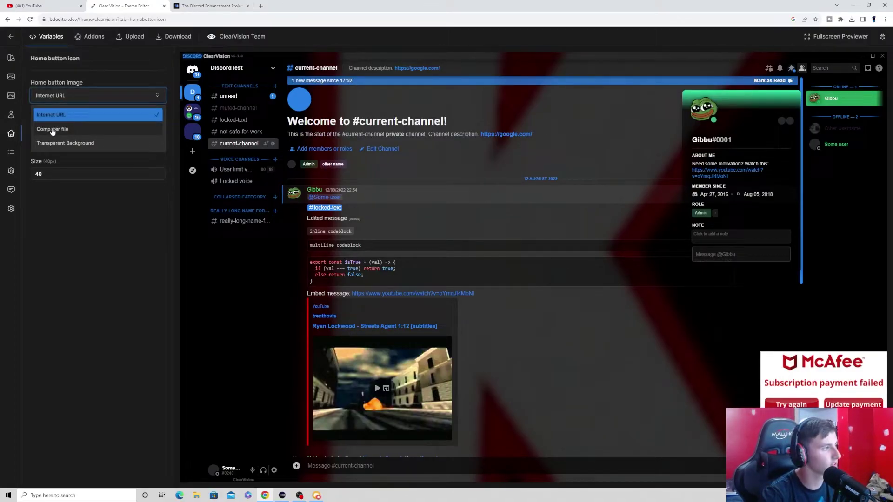
left_click(52, 130)
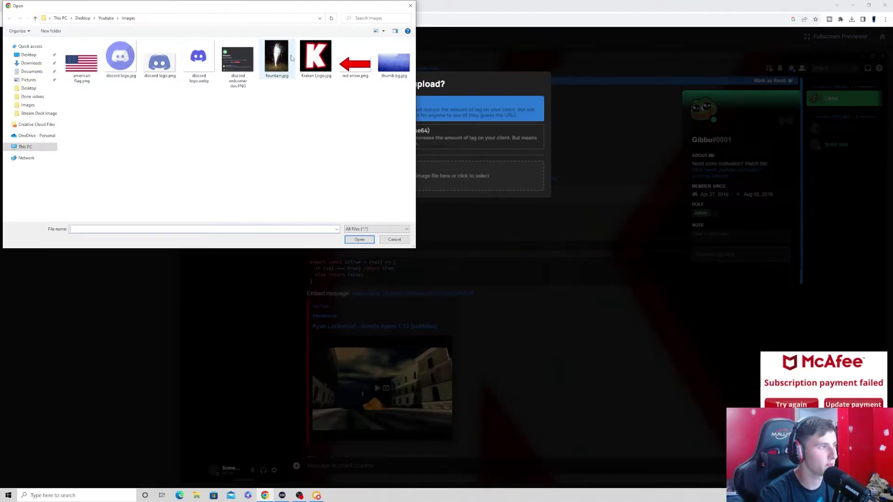
double_click(315, 52)
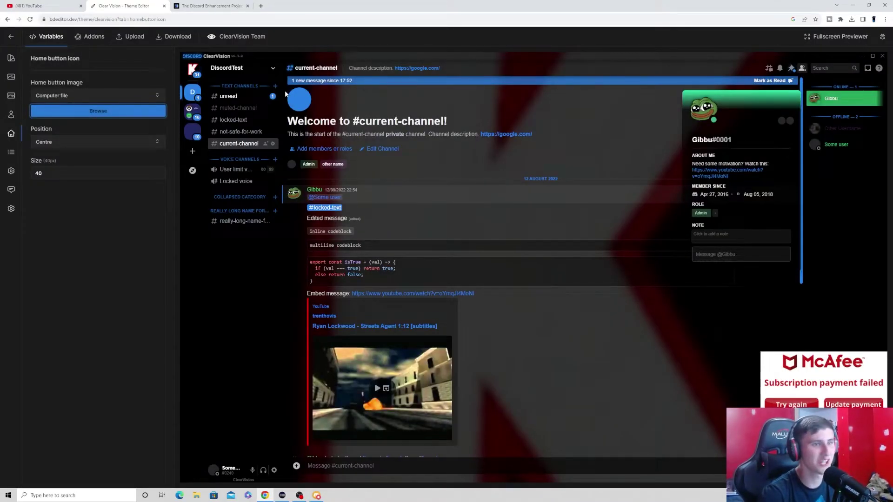
left_click(338, 165)
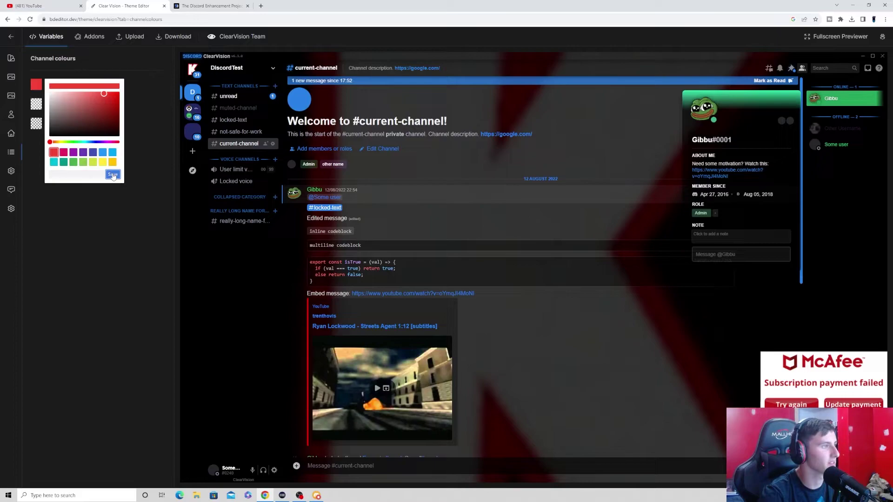
Clear the main font in the theme's custom fonts and open the Kanit font's page on Google Fonts.
left_click(11, 171)
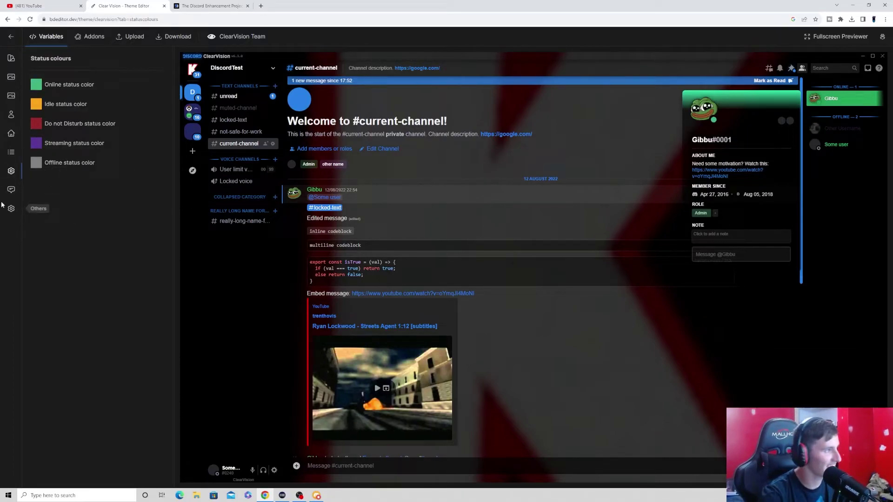
left_click(11, 189)
left_click(70, 97)
left_click_drag(57, 100, 33, 98)
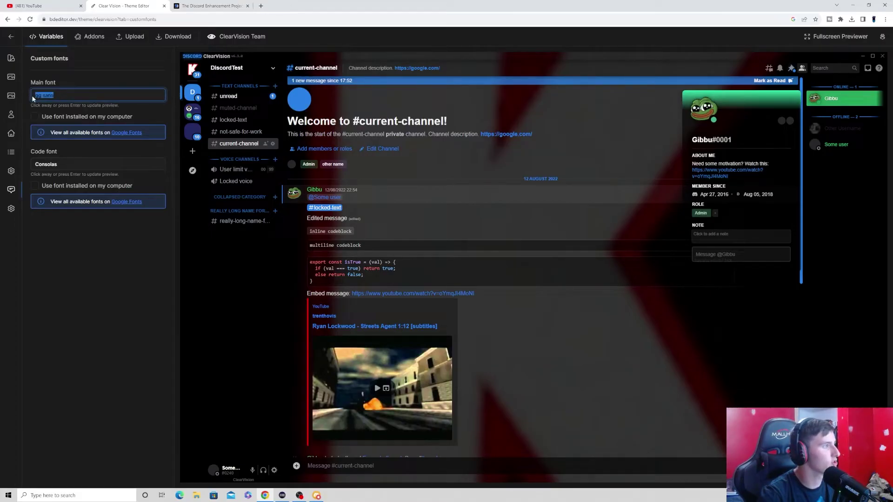
left_click(126, 132)
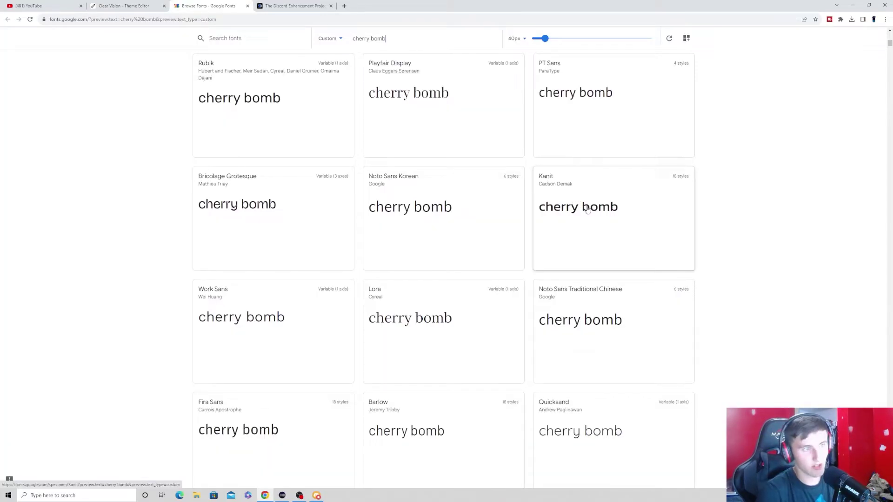
left_click(593, 212)
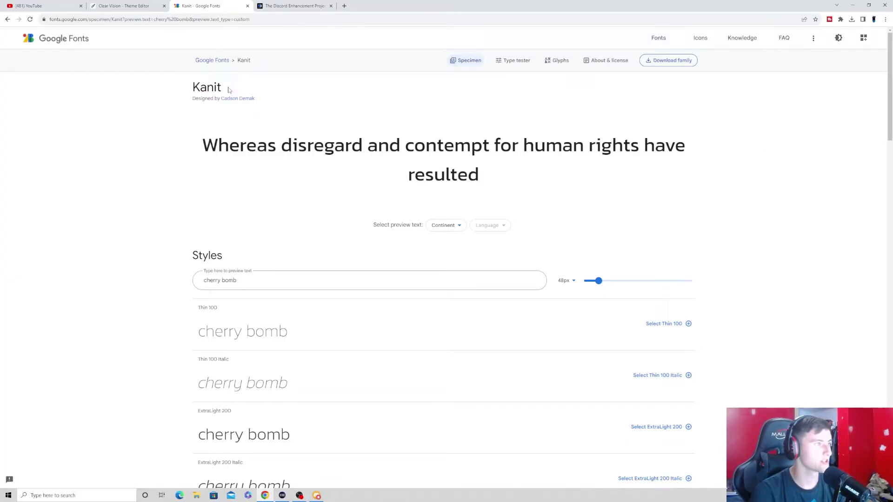
Copy the font name Kanit from Google Fonts and apply it as the theme's main font.
left_click_drag(228, 90, 188, 88)
key("ctrl+c")
key("ctrl+shift+Tab")
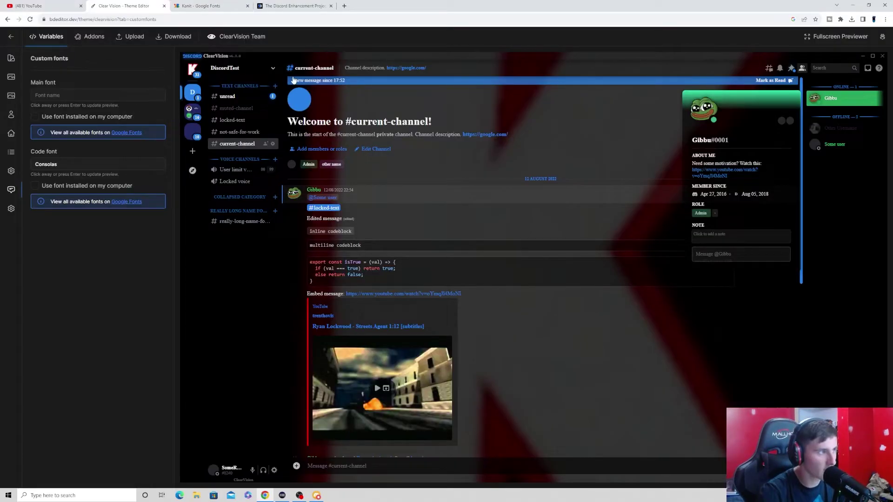
left_click(73, 96)
key("ctrl+v")
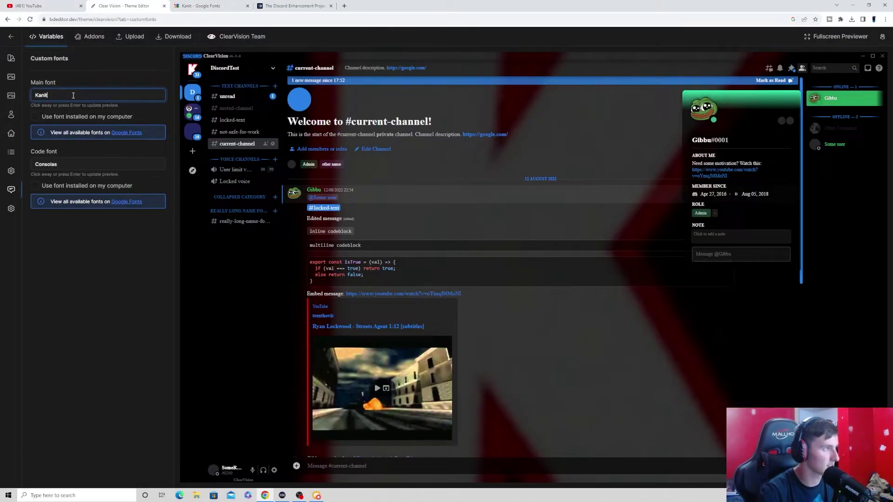
left_click(357, 225)
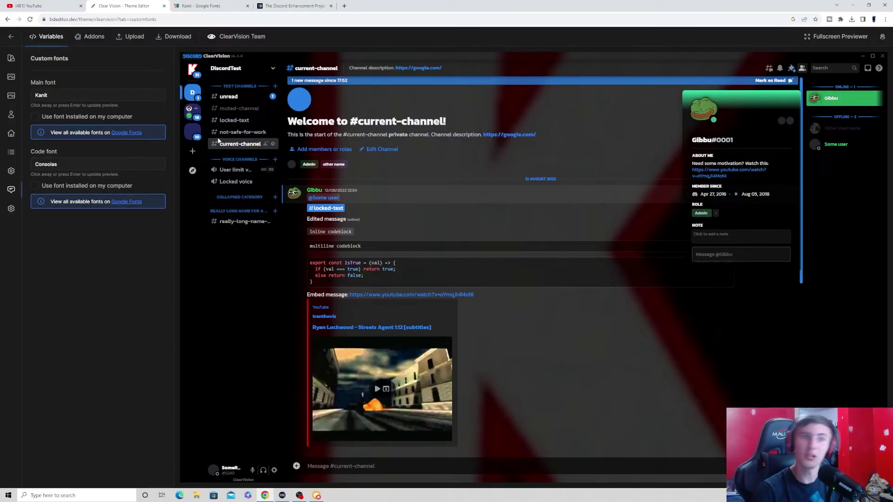
Download the customized ClearVision theme under the name Kraken Kord.
left_click(168, 37)
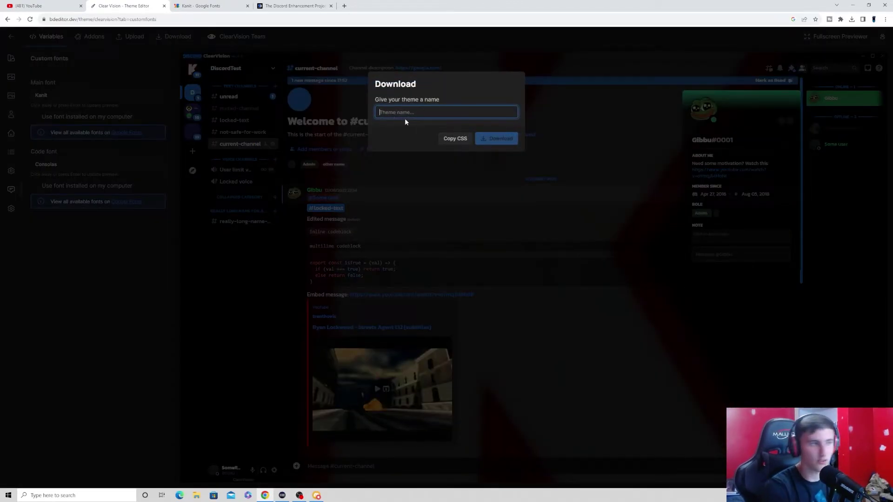
type("Kraken")
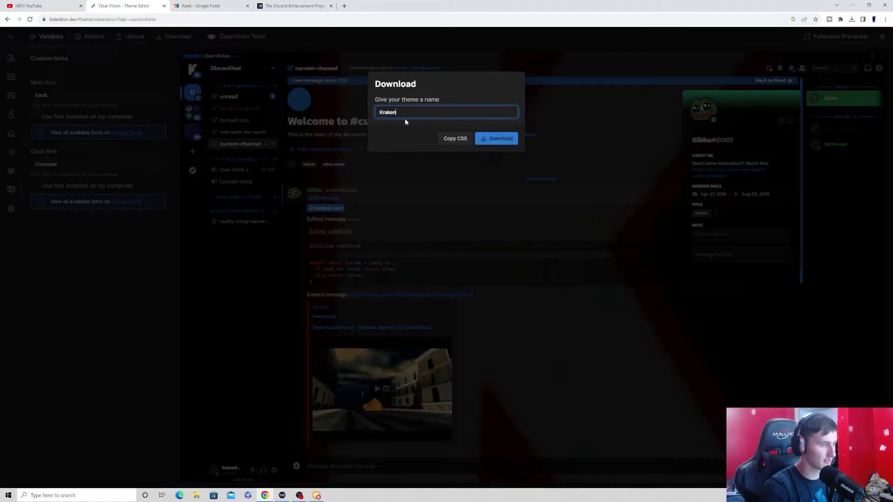
type(" Kord")
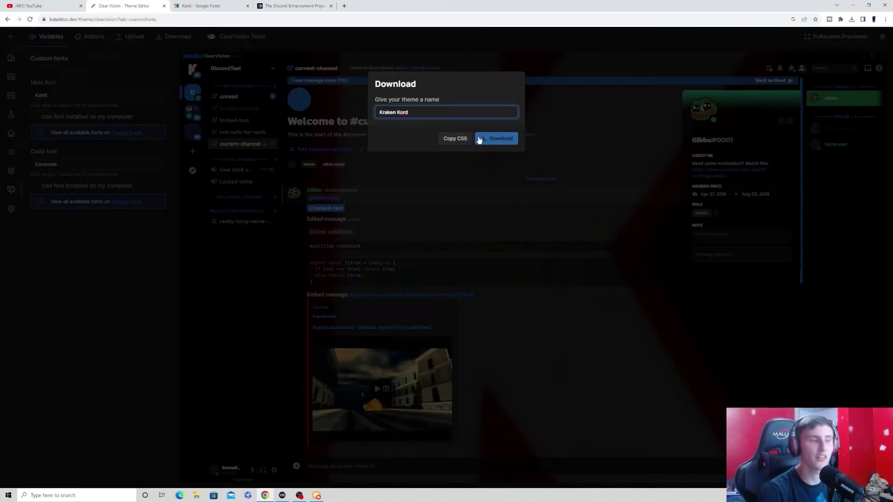
left_click(489, 138)
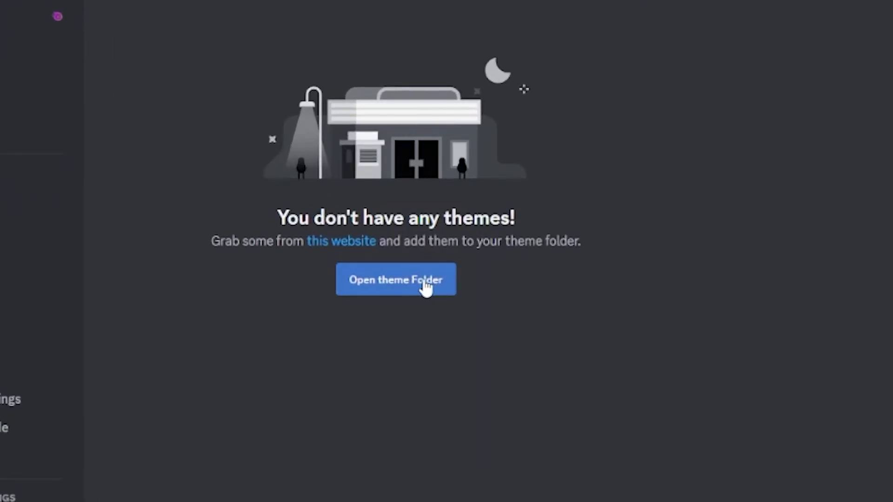
Open BetterDiscord's themes folder from the Discord theme settings and move its window aside over the desktop.
left_click(428, 288)
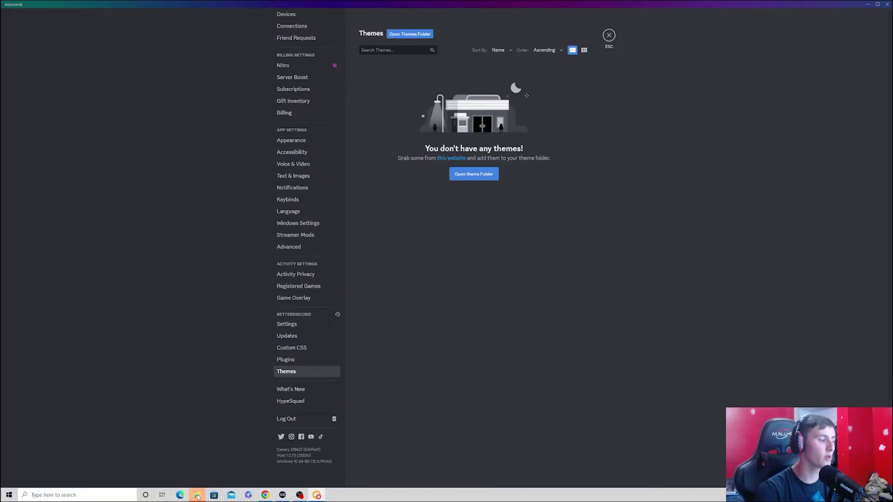
left_click(197, 497)
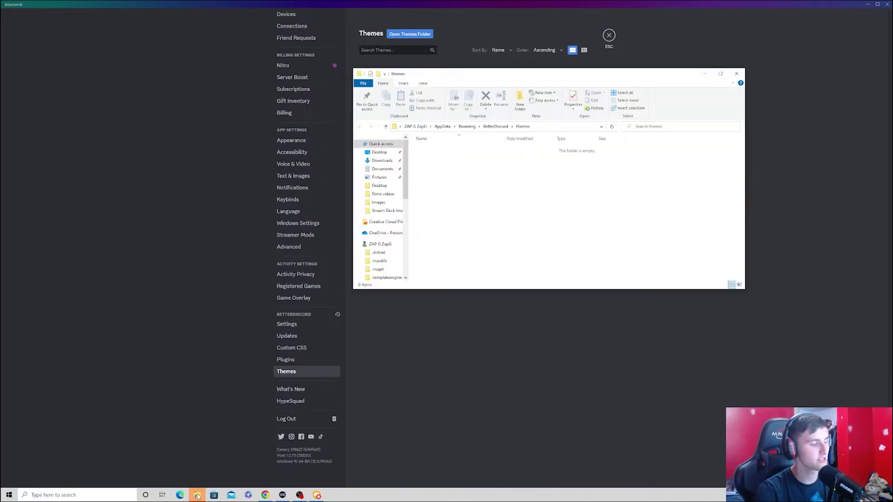
left_click_drag(503, 81, 214, 63)
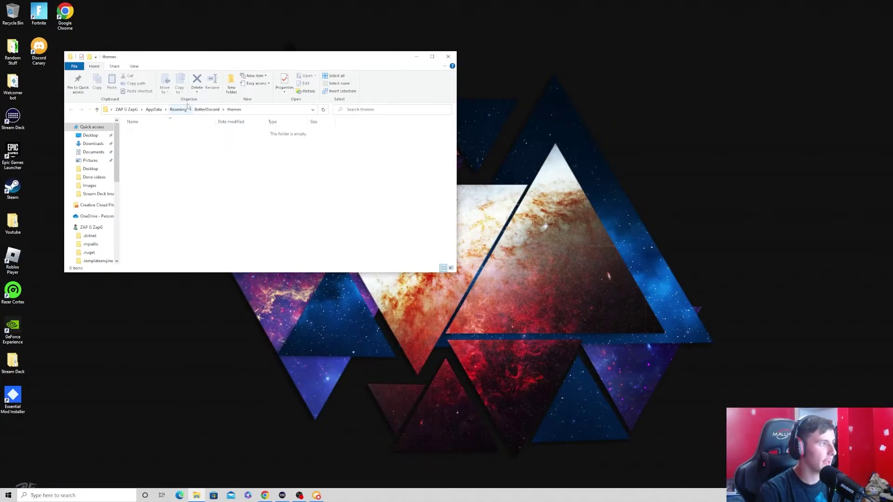
Open a second File Explorer window beside the themes folder and show the Downloads folder in it.
right_click(196, 495)
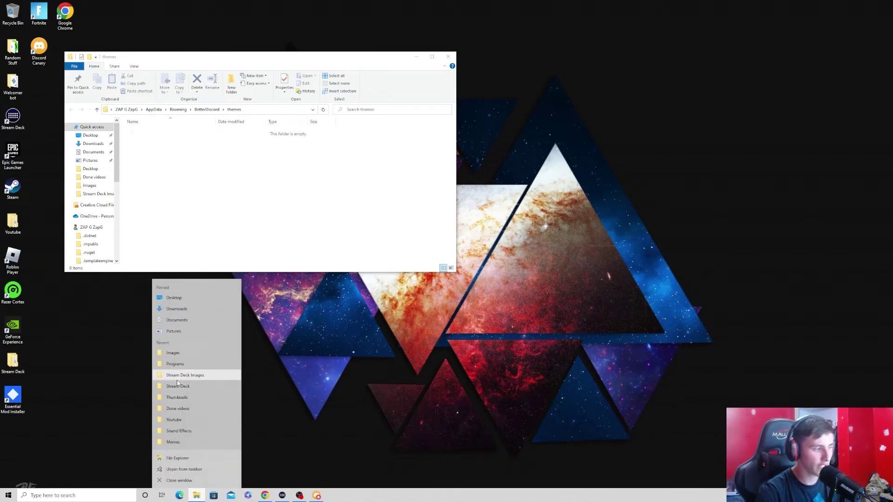
left_click(177, 459)
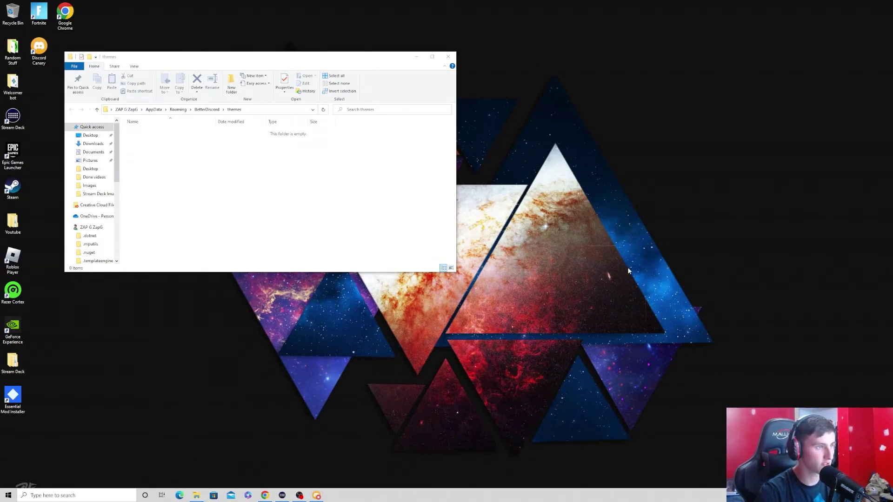
left_click_drag(345, 66, 739, 66)
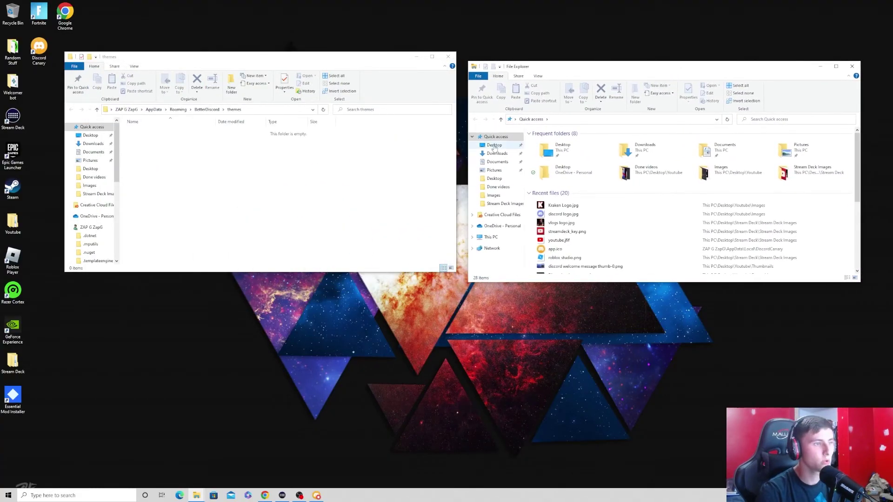
left_click(495, 154)
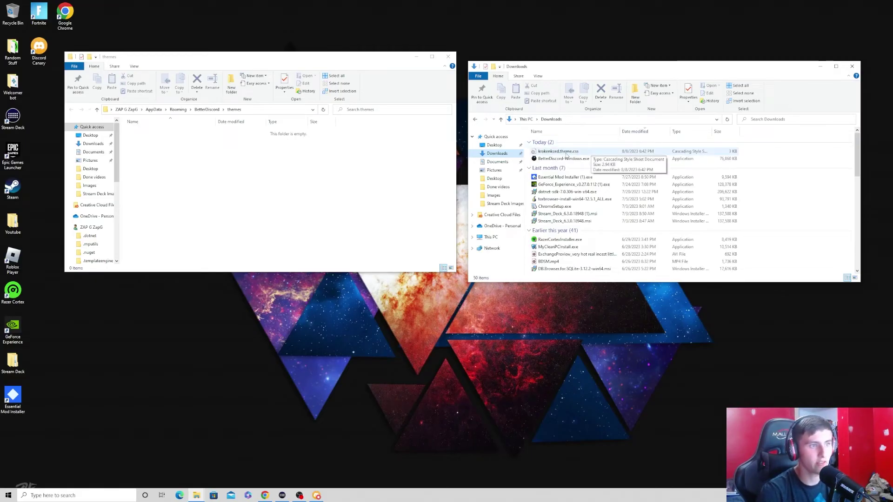
Move krakenkord.theme.css from Downloads into the BetterDiscord themes folder and close both File Explorer windows.
left_click_drag(569, 154, 219, 197)
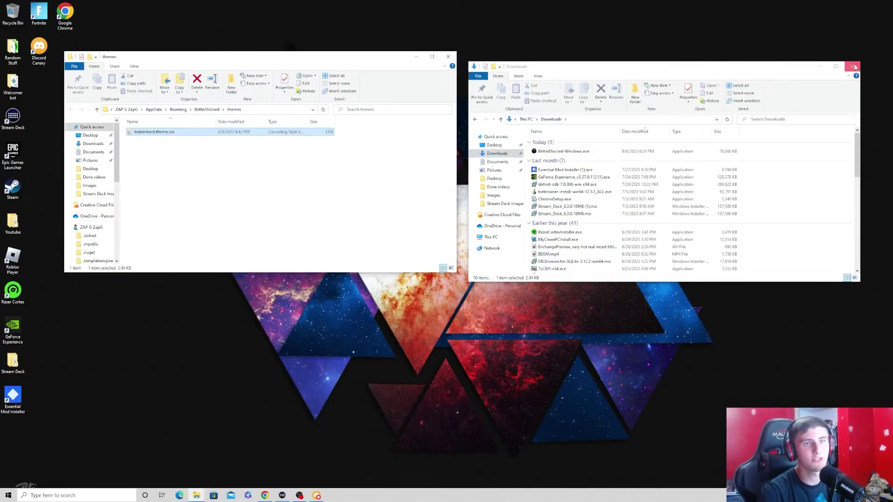
left_click(853, 67)
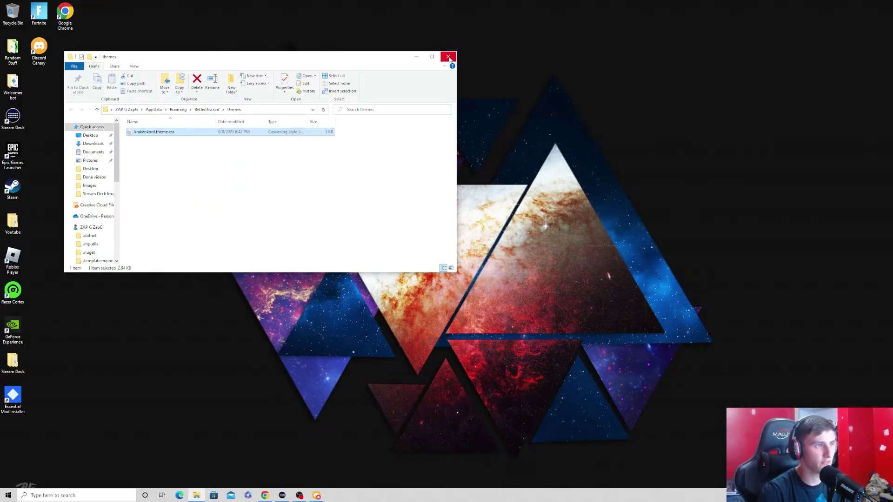
left_click(448, 56)
Switch back to Discord, enable the Kraken Kord theme and leave the settings to view it in a server.
key("alt+Tab")
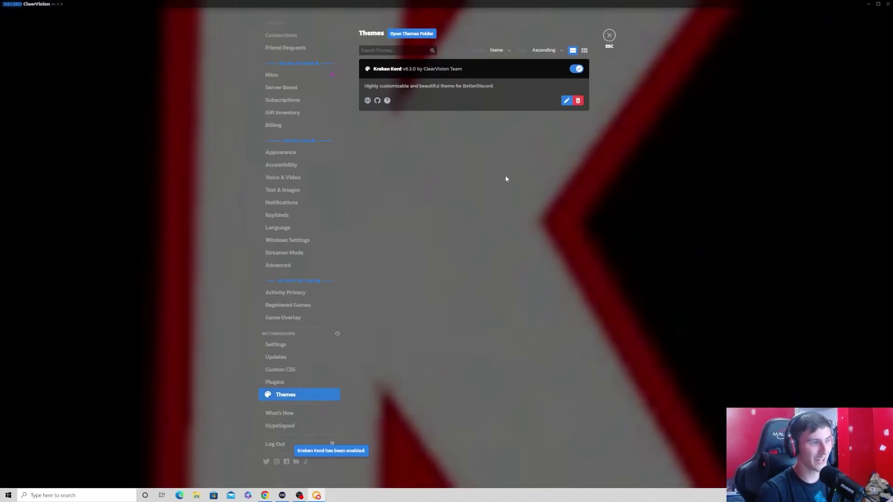
key("Escape")
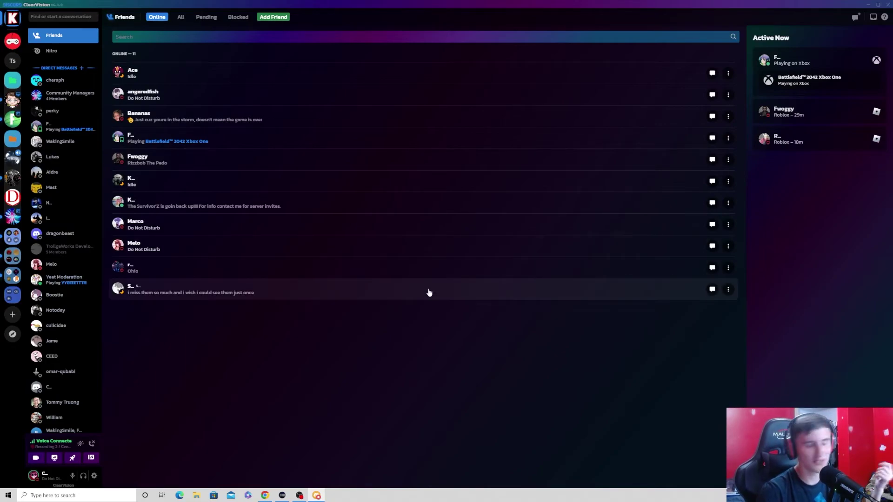
left_click(13, 159)
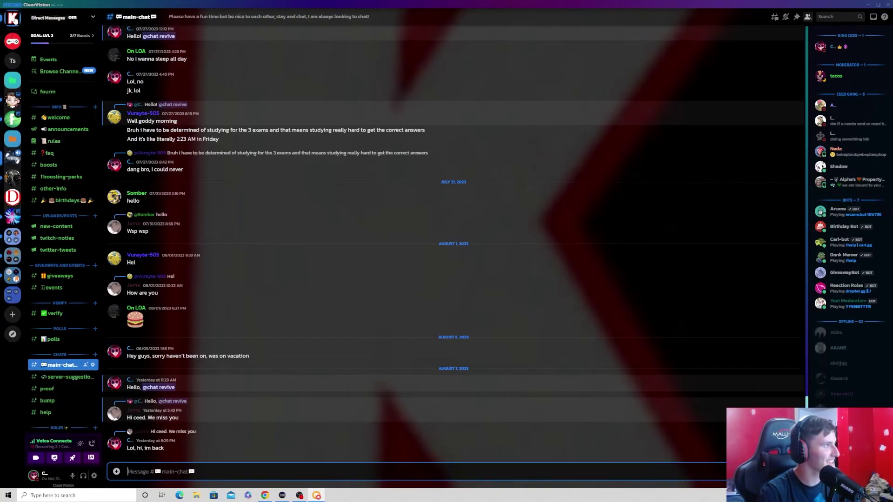